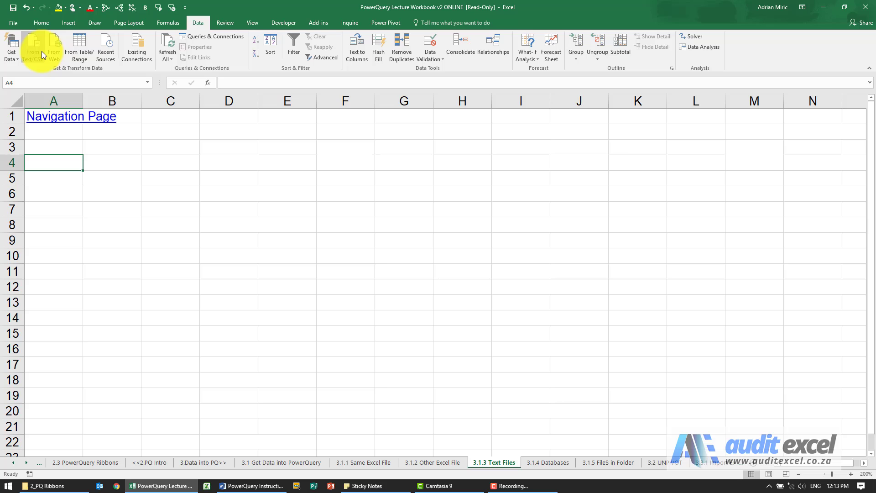
Open the Get Data menu on the Data tab to show its From File options.
click(12, 57)
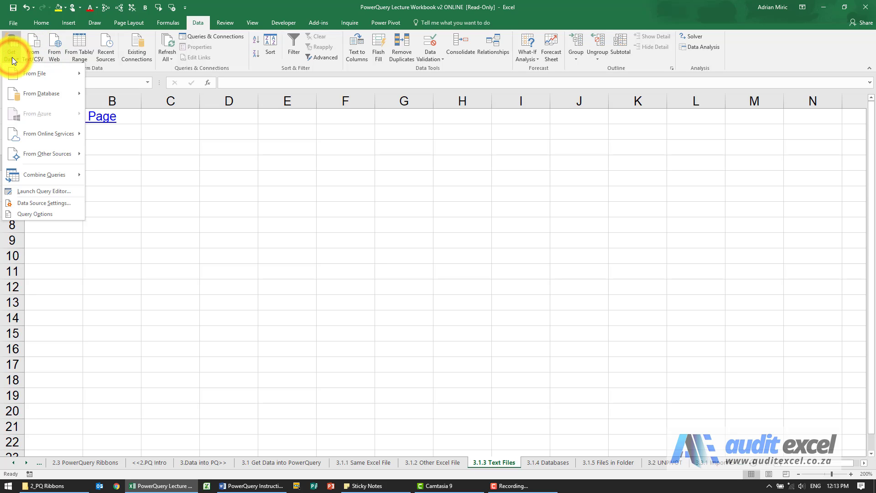
mouse_move(42, 74)
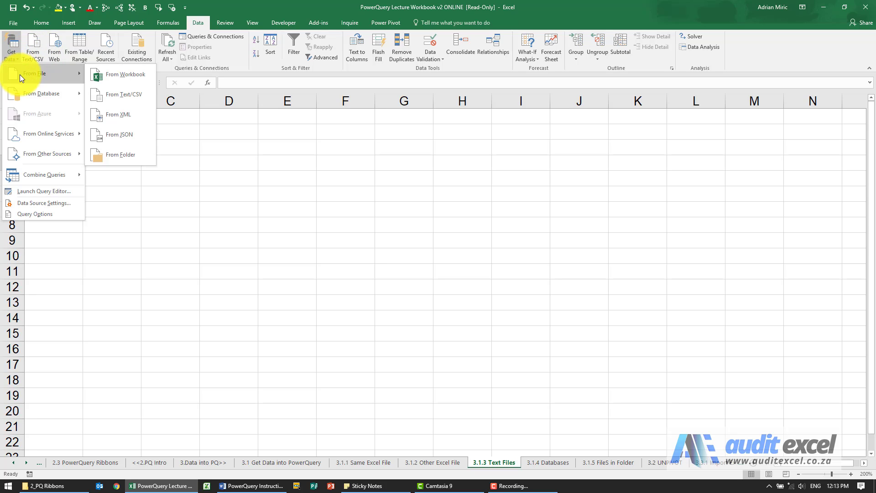
Choose From Text/CSV, then select and import cdr20170405_Cleaned from the Import Data dialog.
click(124, 94)
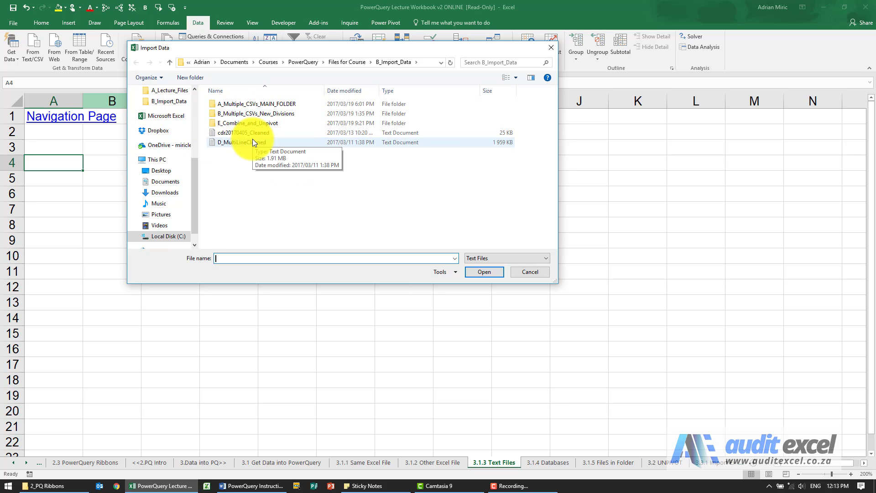
click(238, 132)
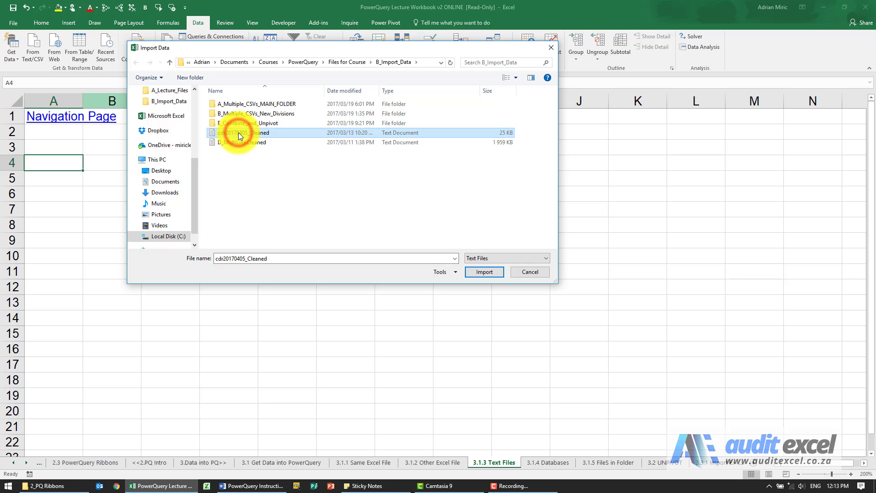
click(481, 273)
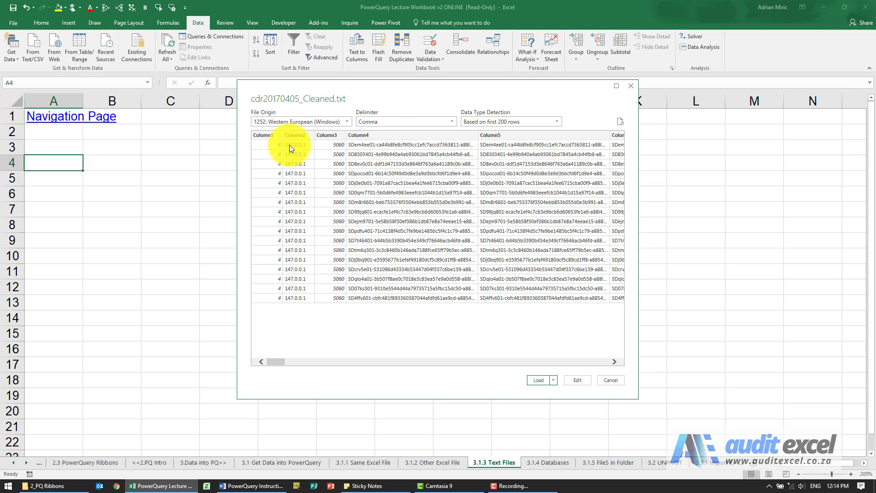
Re-split the preview on a custom '0' delimiter, then reopen the delimiter choices.
click(454, 120)
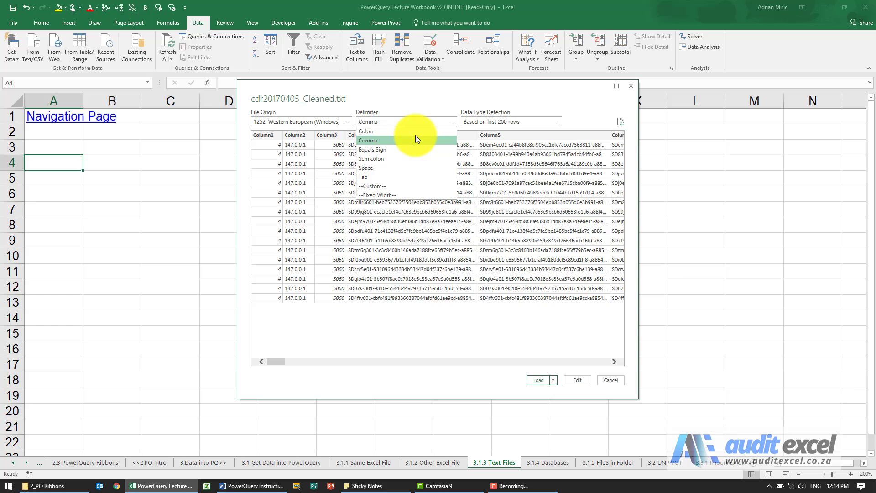
click(407, 184)
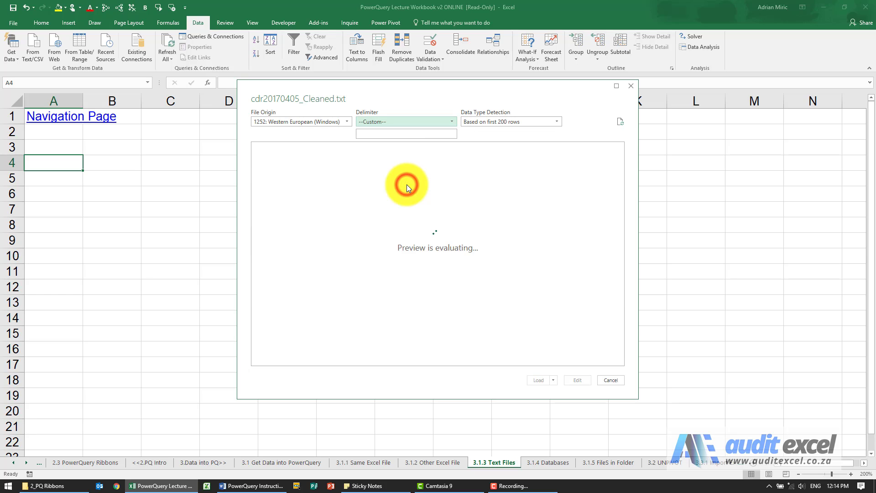
click(400, 135)
text(0)
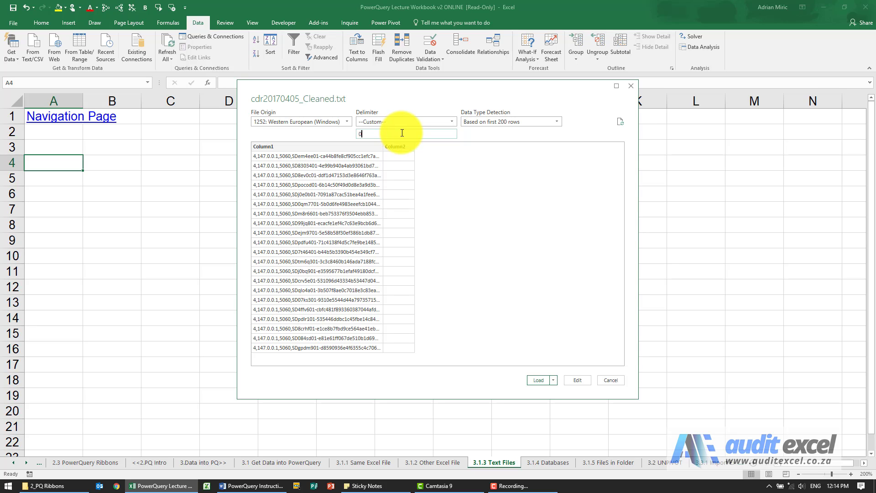
key(Return)
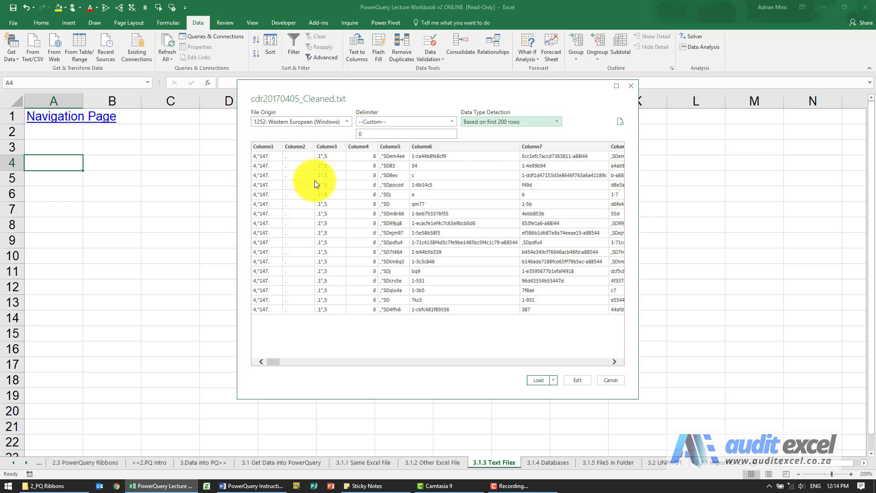
click(373, 134)
click(452, 122)
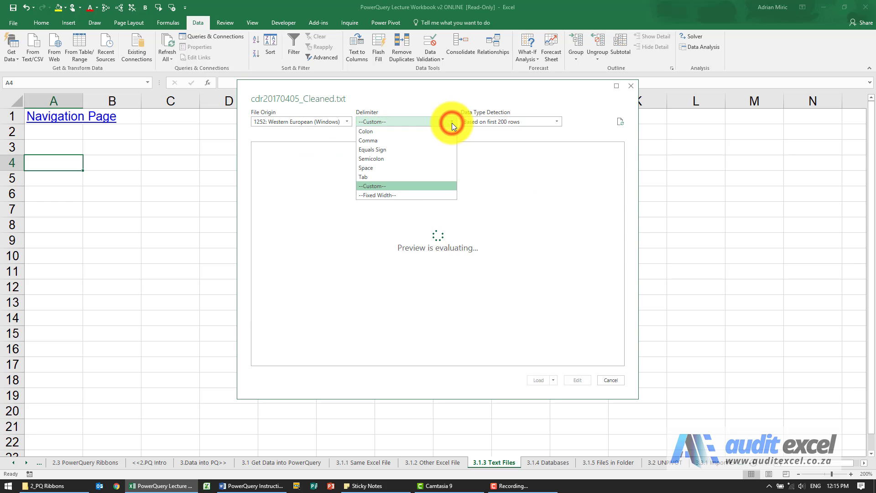
Restore the Comma delimiter, keep type detection on the first 200 rows, and show the Load options.
click(425, 143)
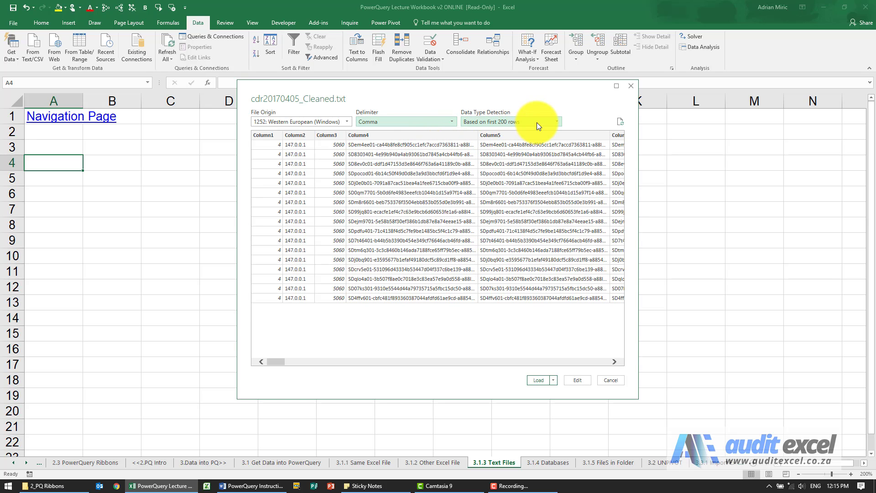
click(555, 123)
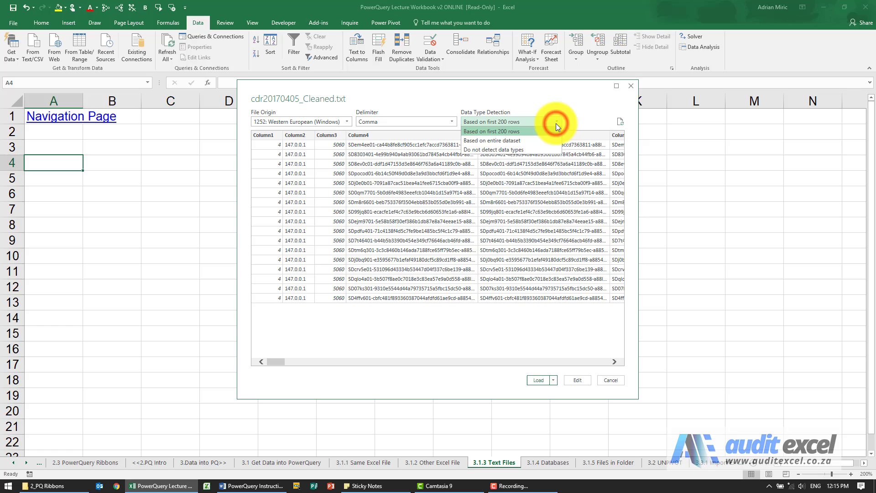
click(556, 123)
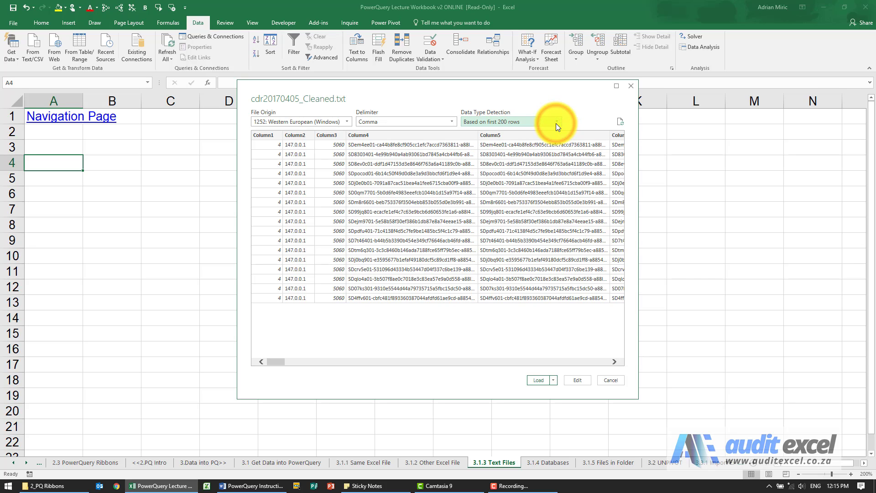
click(556, 124)
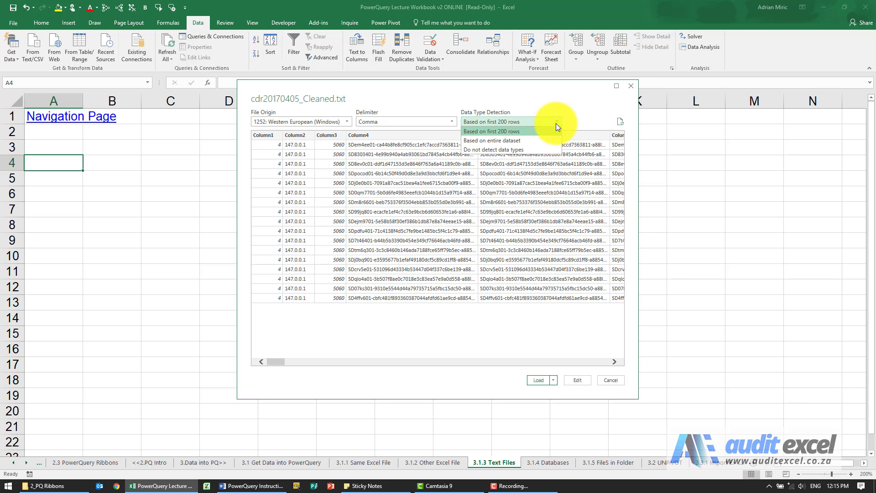
click(556, 124)
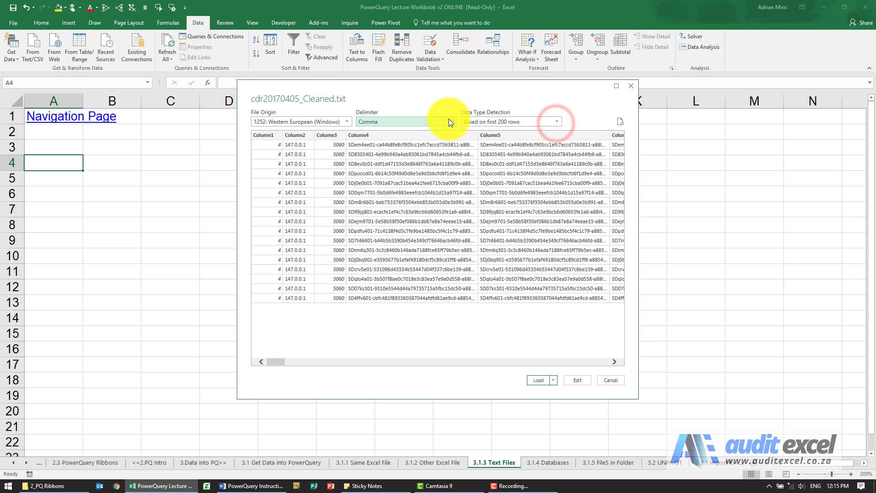
click(556, 122)
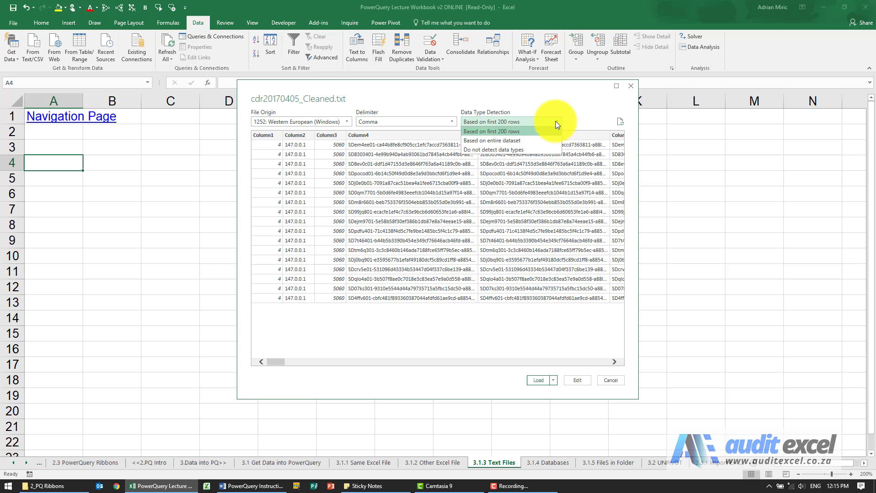
click(555, 122)
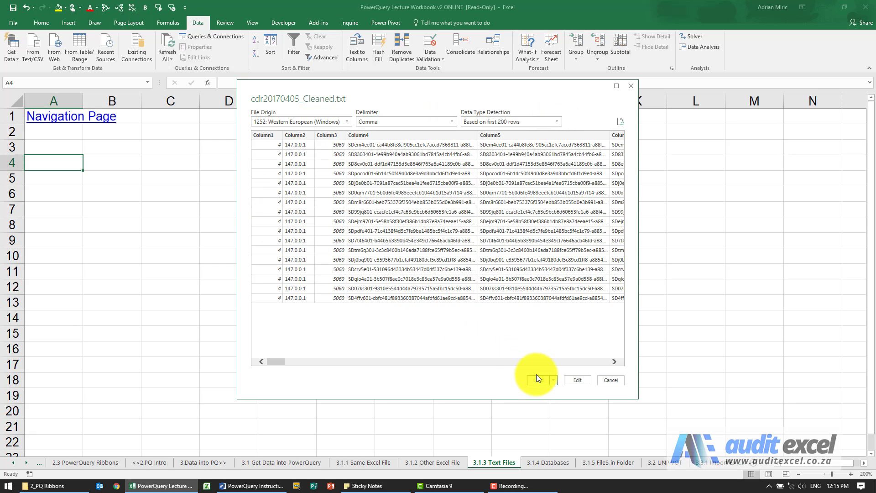
click(555, 380)
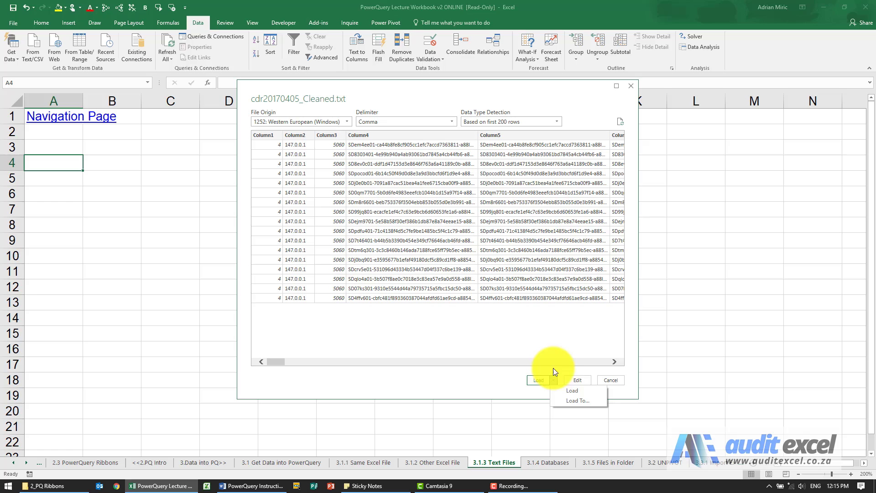
Open the import in Power Query Editor via Edit and inspect the Column5 value in row 8.
click(577, 379)
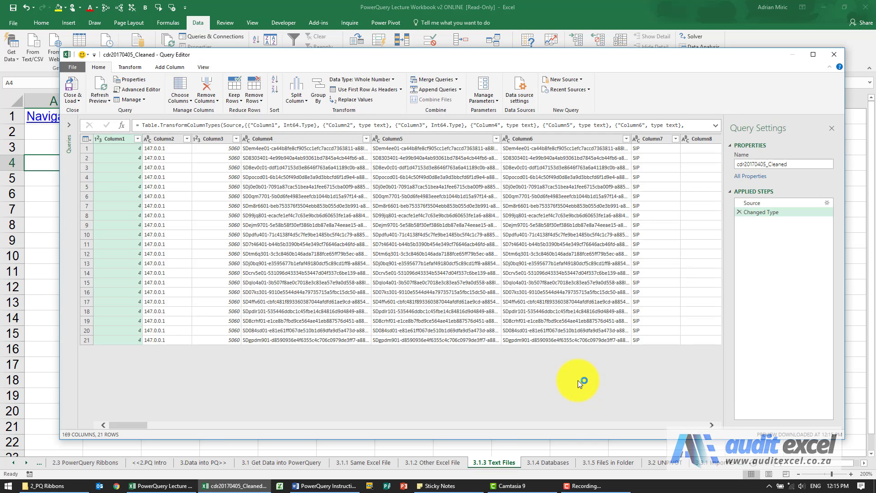
click(439, 216)
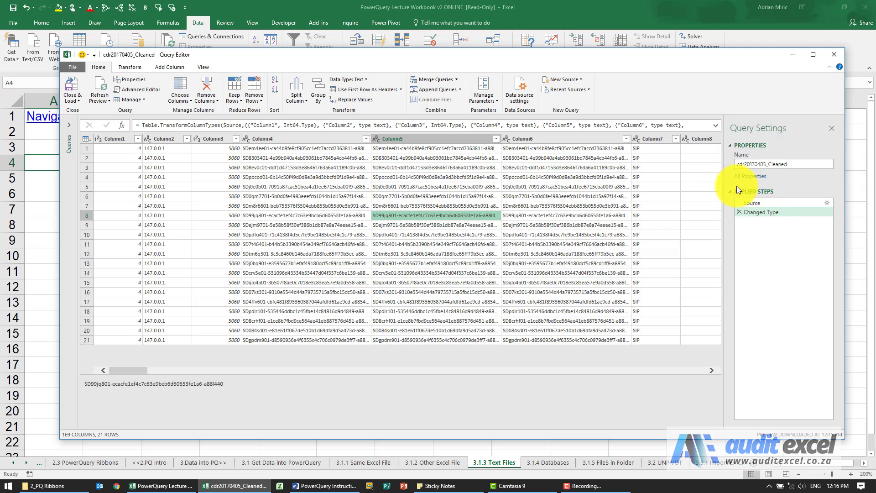
Select the Source applied step and open its settings gear to browse for the file.
click(758, 205)
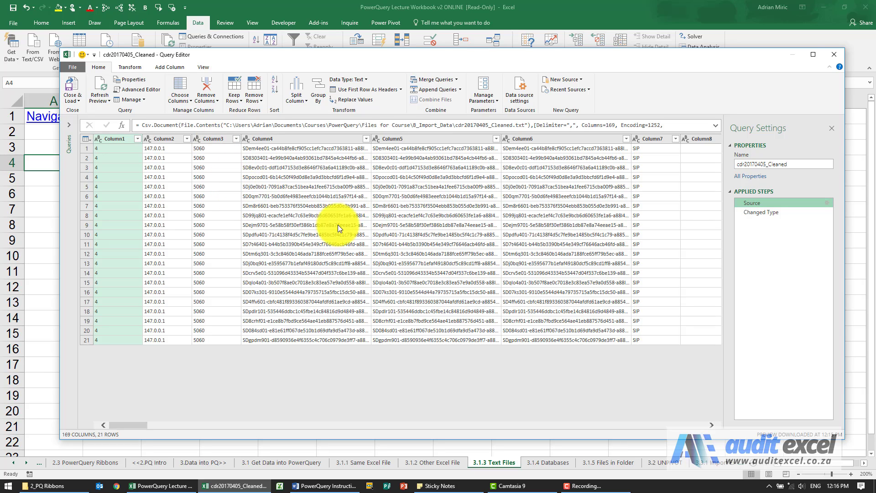
click(827, 203)
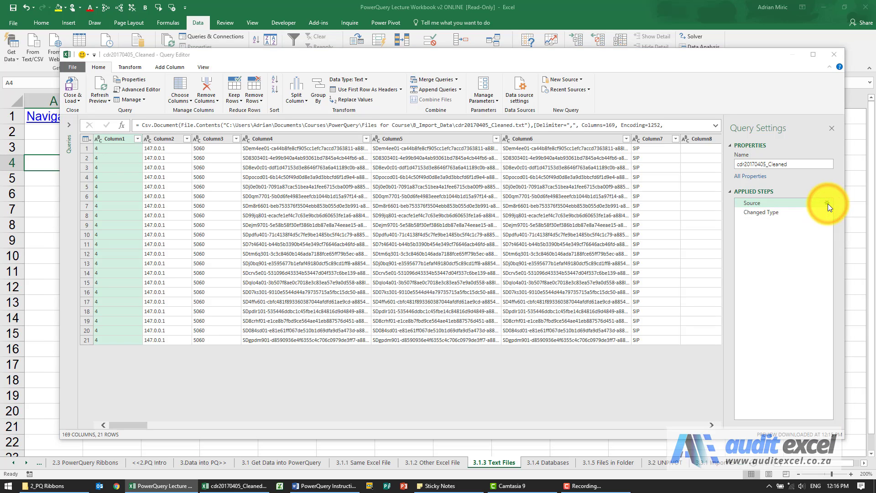